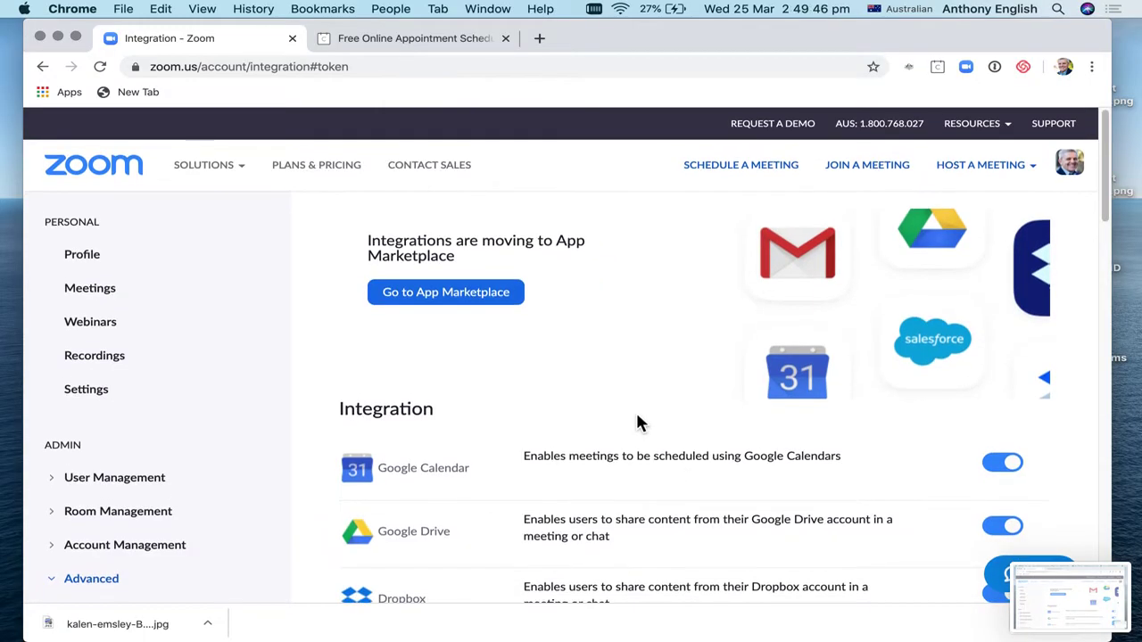
Step: Go to Calendly's Integrations page from My Account and scroll down to the Zoom card
left_click(414, 40)
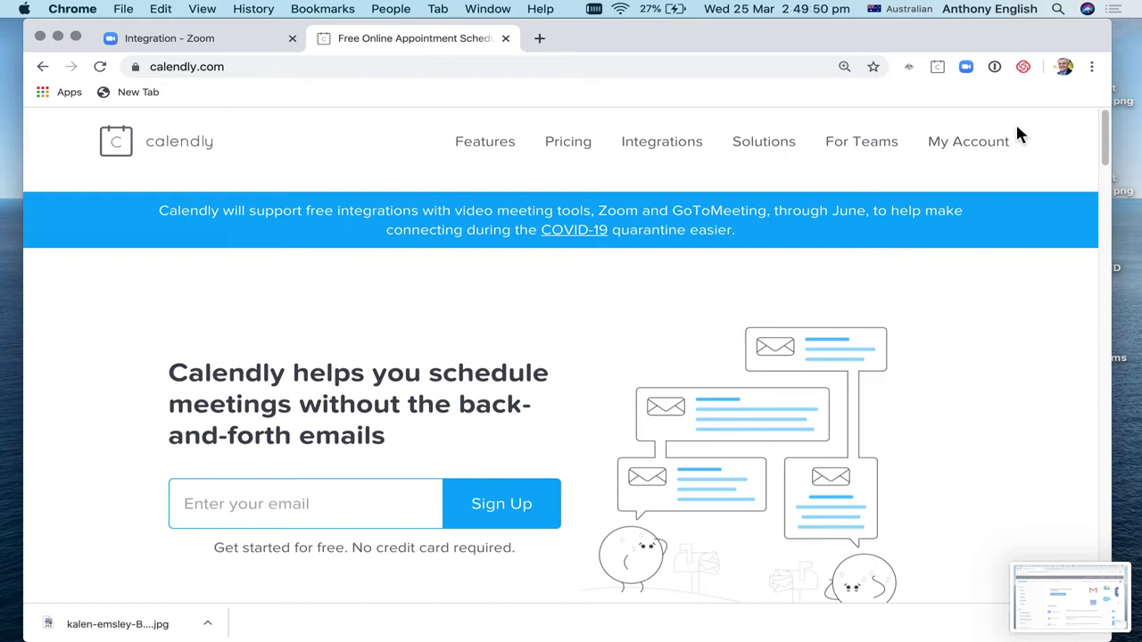
left_click(999, 150)
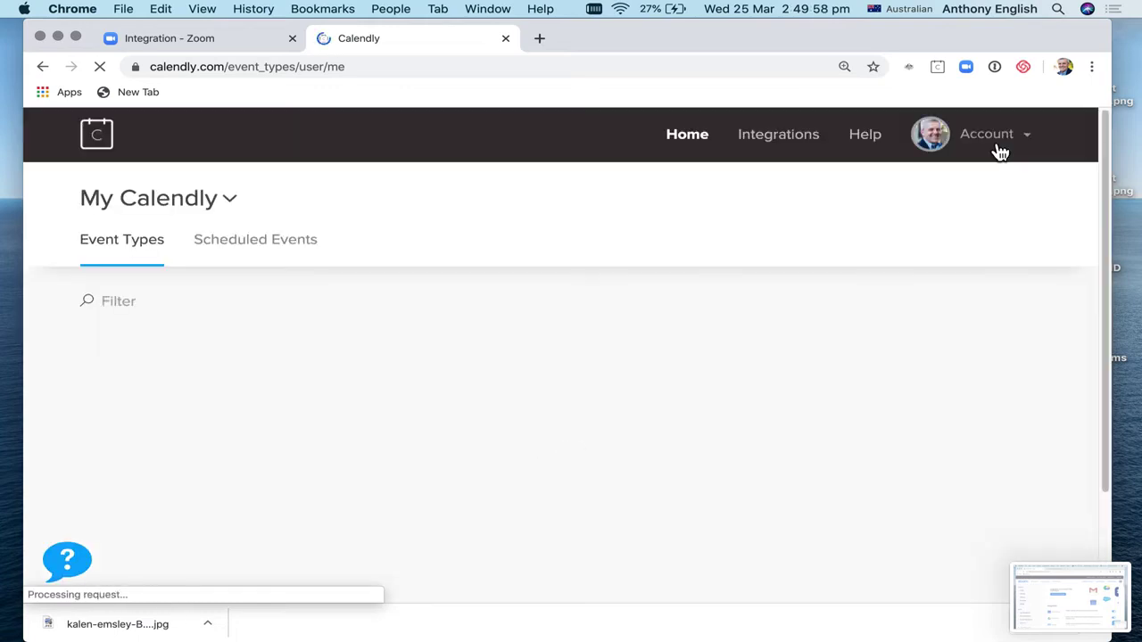
left_click(790, 144)
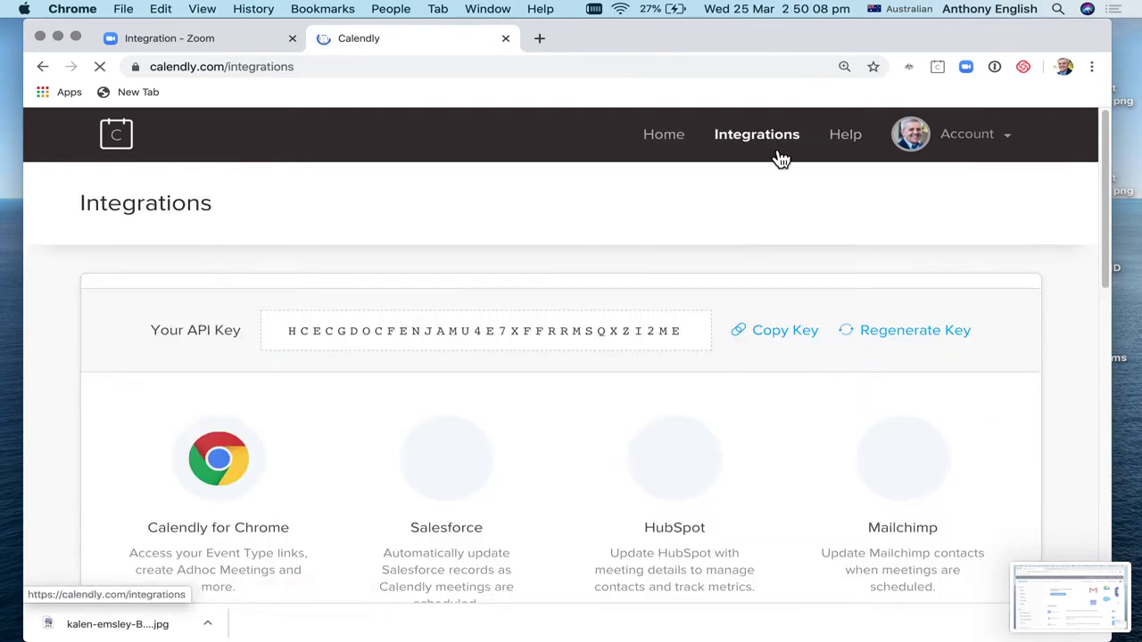
scroll(617, 326, "down", 5)
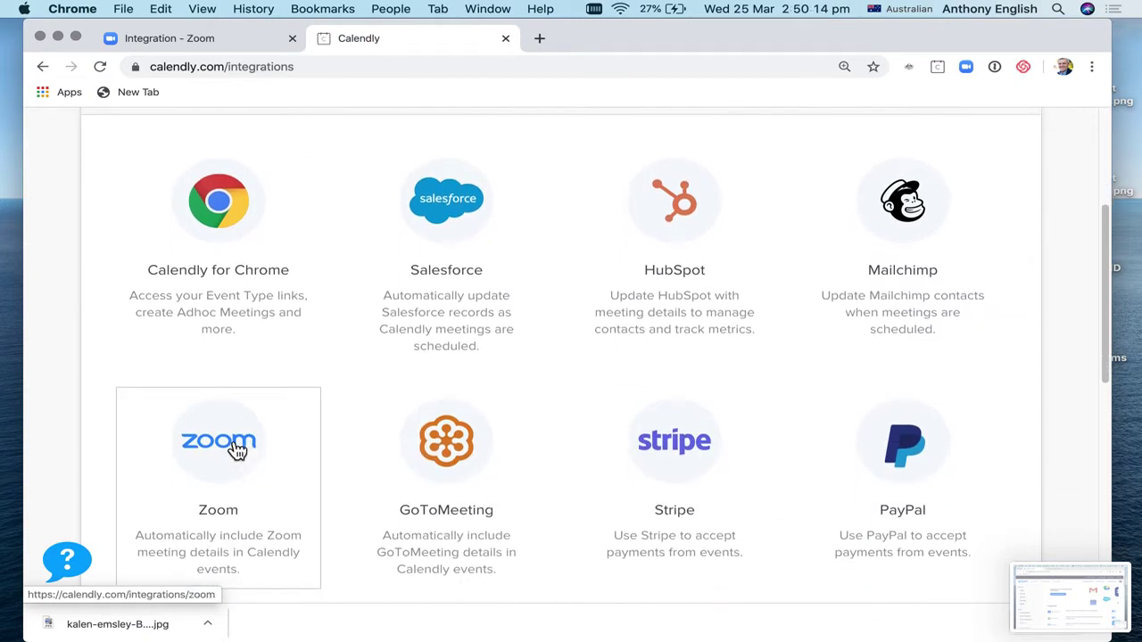
Step: Open the Zoom integration's details and scroll down to the Connect Zoom option
left_click(236, 451)
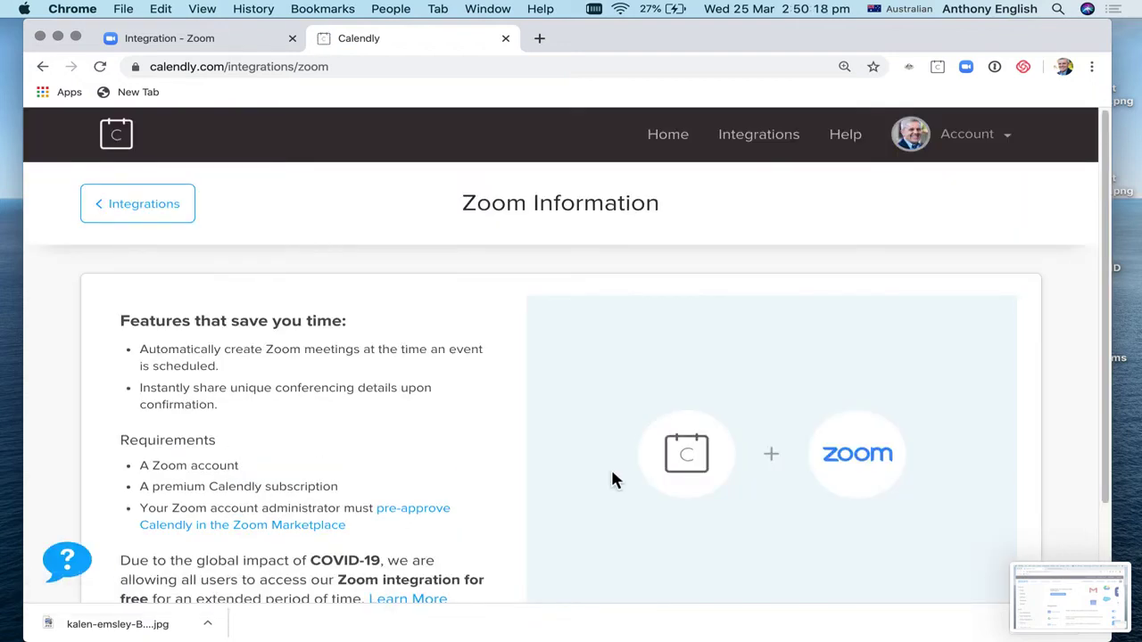
scroll(612, 477, "down", 3)
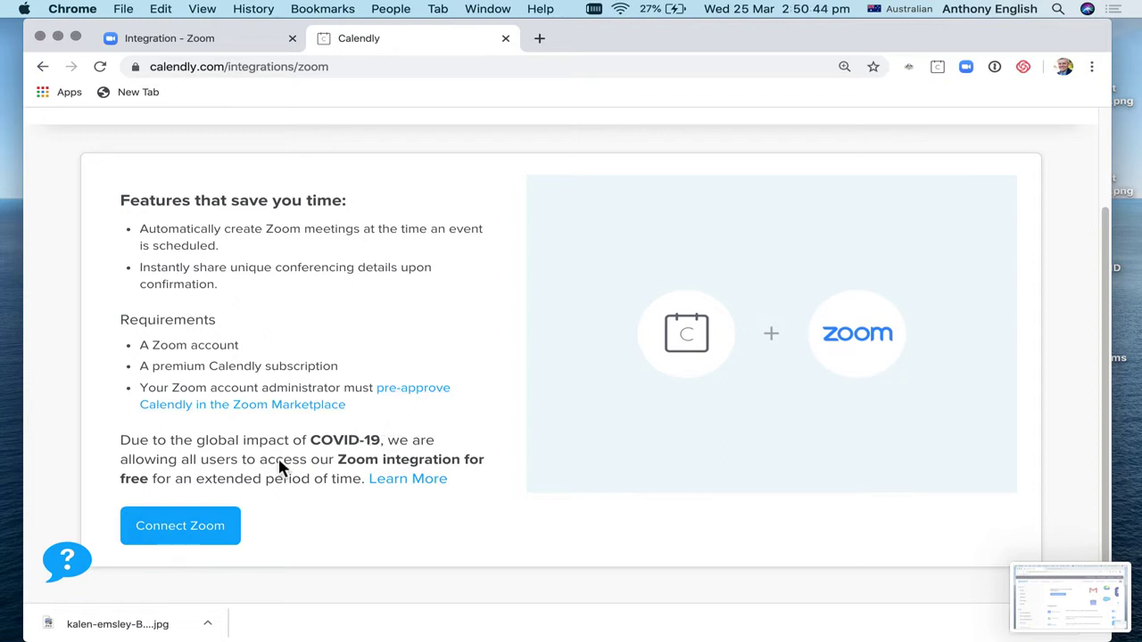
Step: Connect Zoom and authorize Calendly for Zoom on Zoom's access request page
left_click(194, 532)
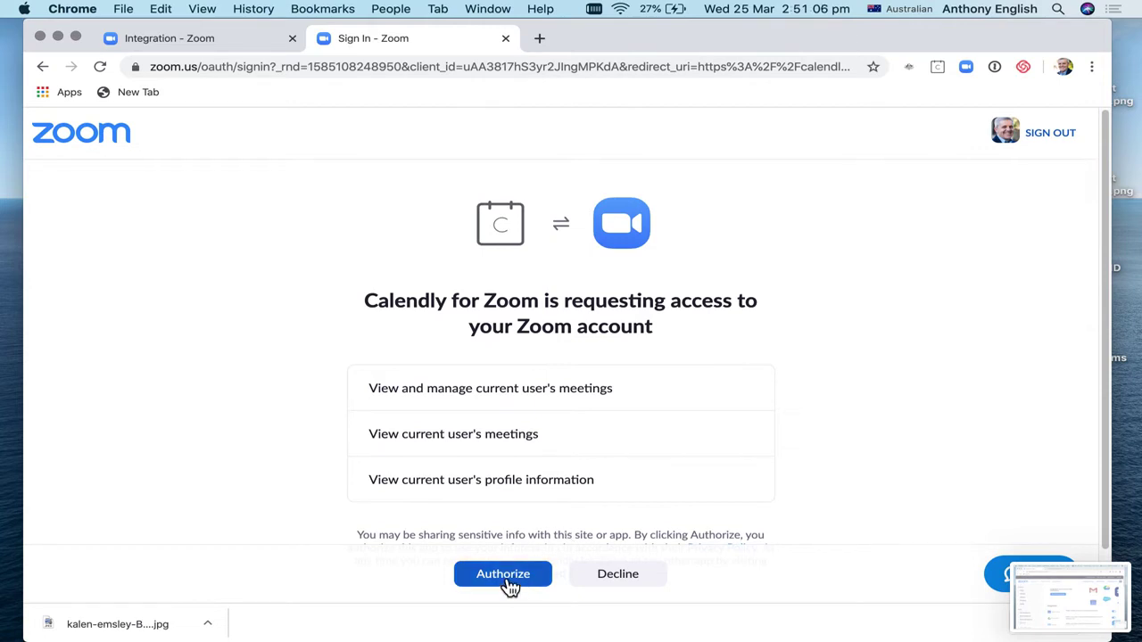
left_click(509, 582)
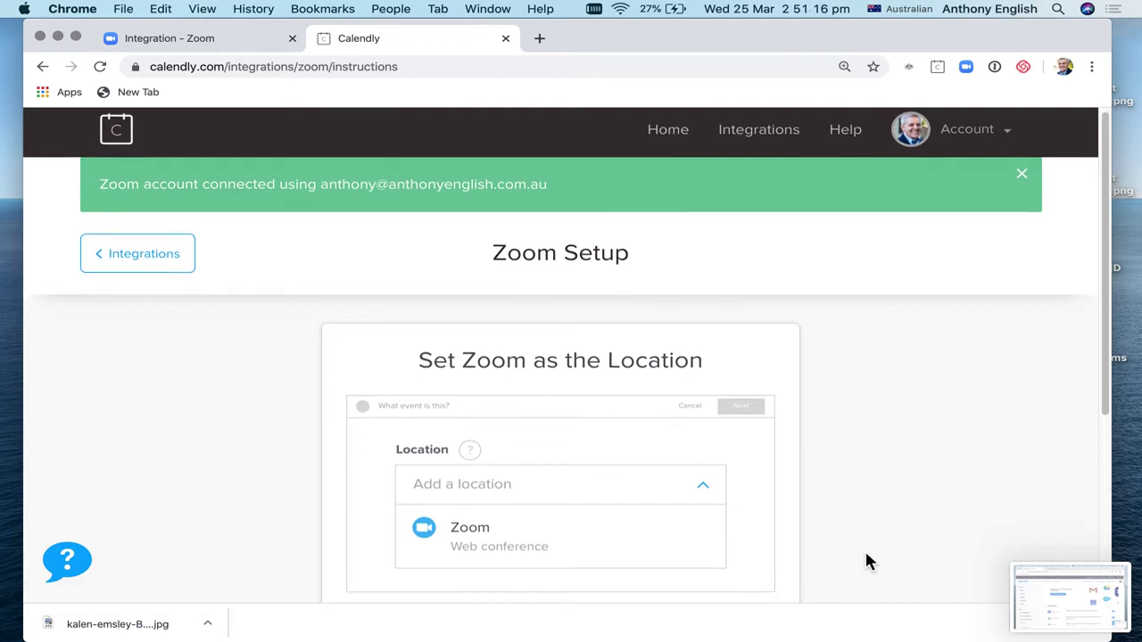
scroll(867, 561, "down", 3)
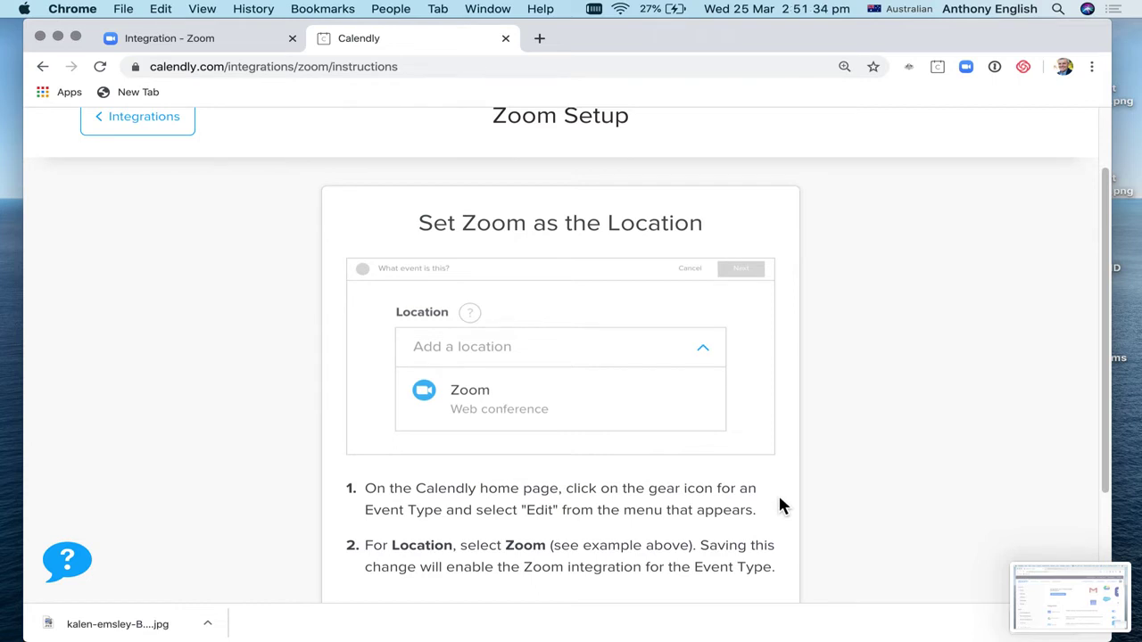
scroll(779, 502, "down", 3)
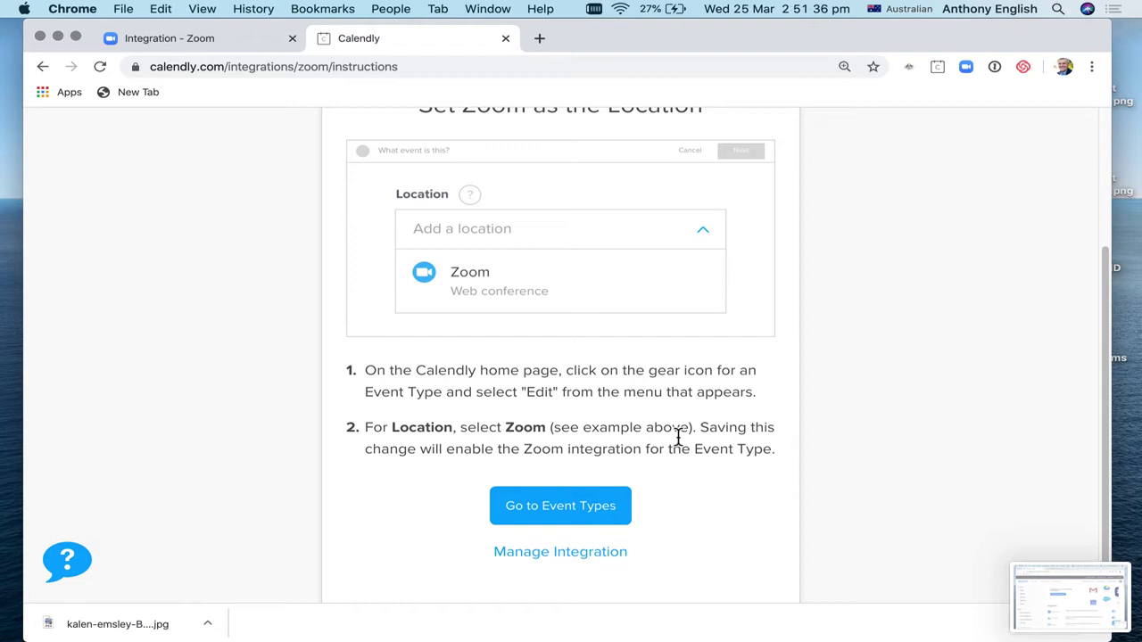
scroll(535, 393, "up", 1)
scroll(535, 392, "up", 2)
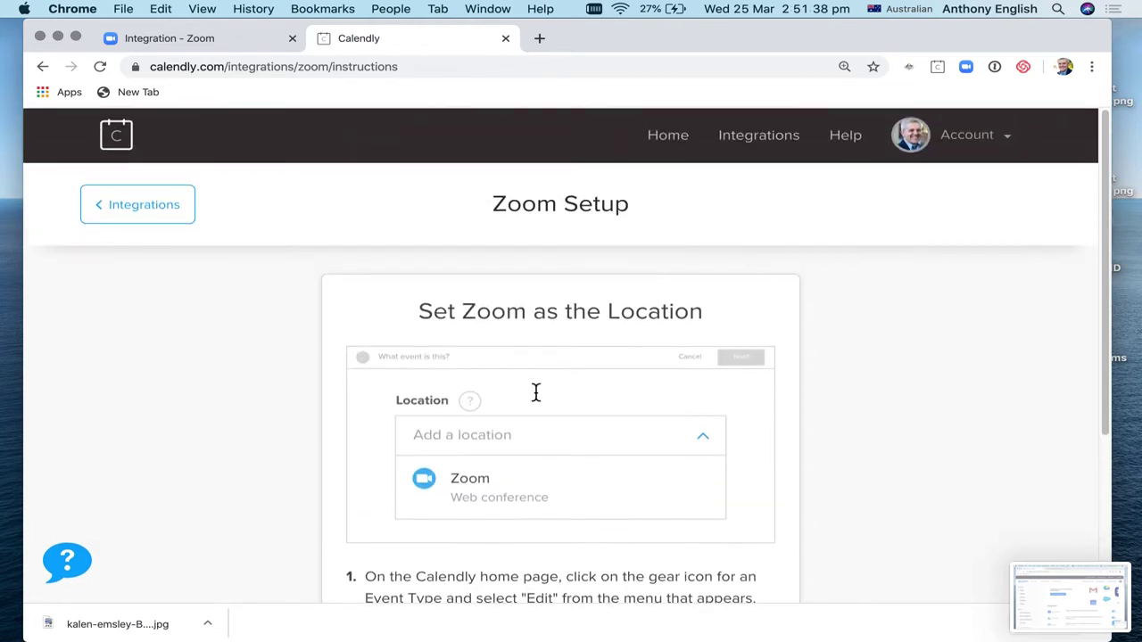
scroll(535, 393, "down", 2)
scroll(536, 393, "up", 2)
scroll(536, 399, "down", 4)
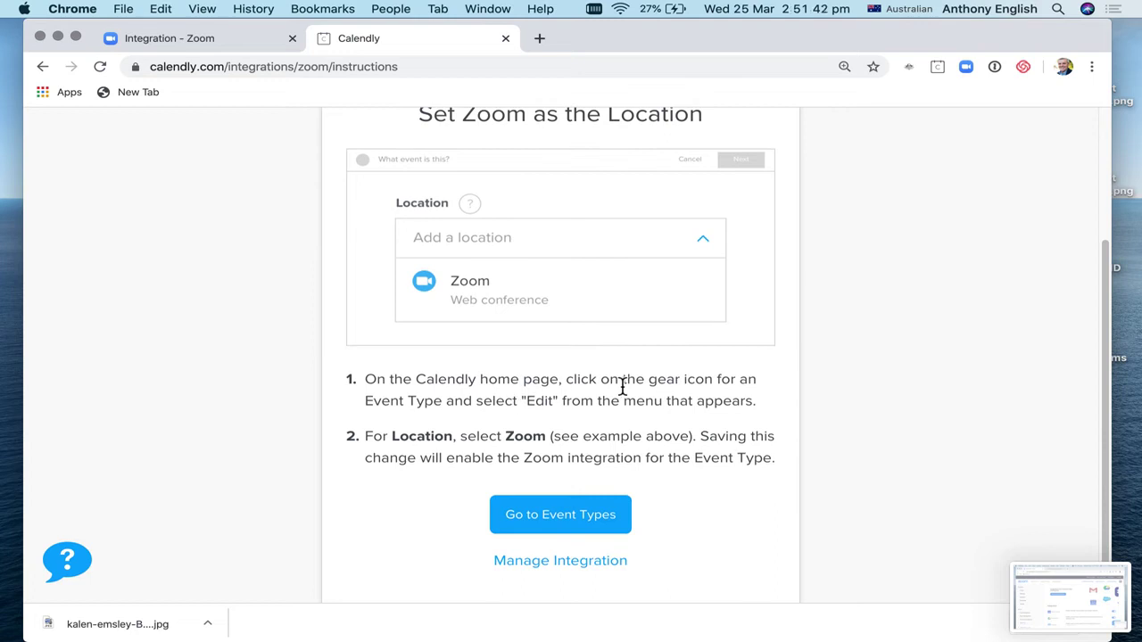
scroll(623, 385, "down", 1)
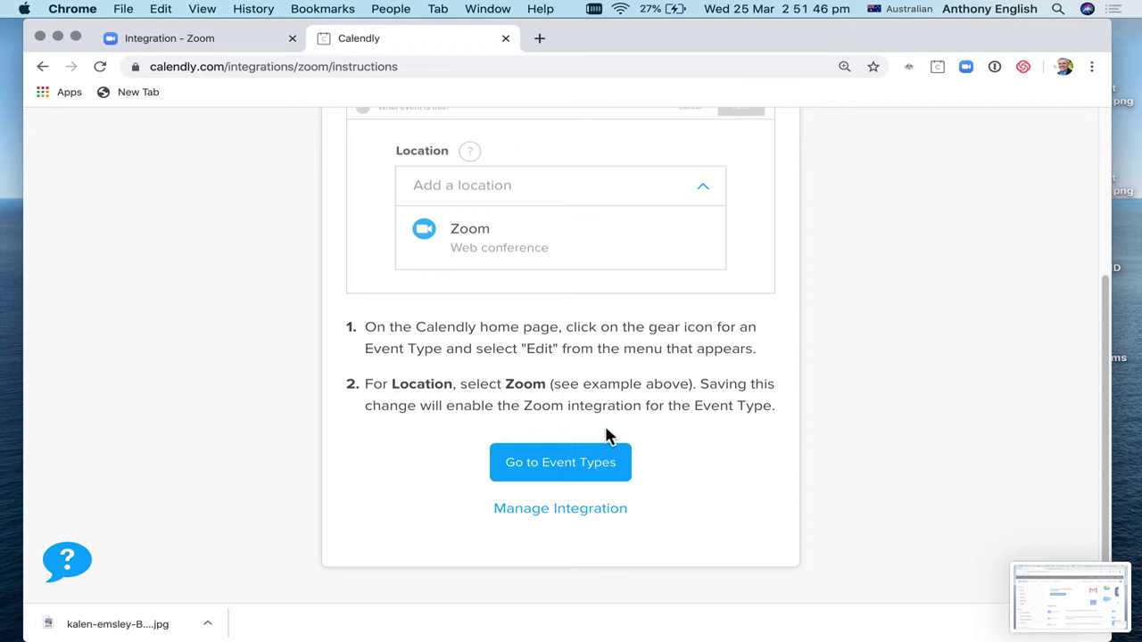
Step: From Event Types, edit the first 30-minute one-on-one event using its gear menu
left_click(564, 473)
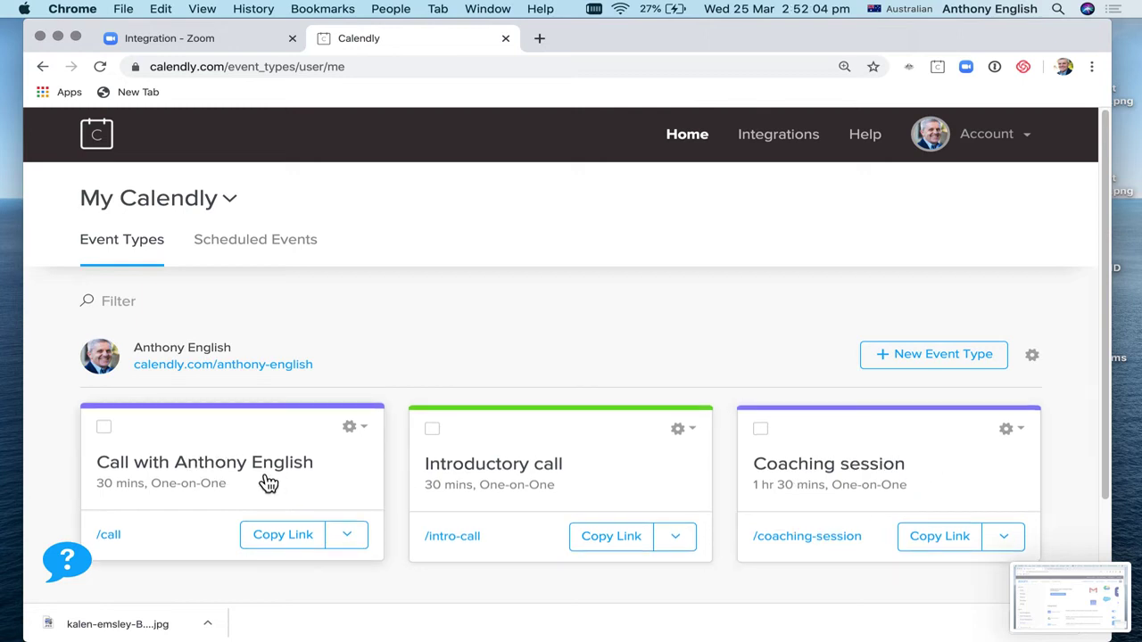
left_click(367, 436)
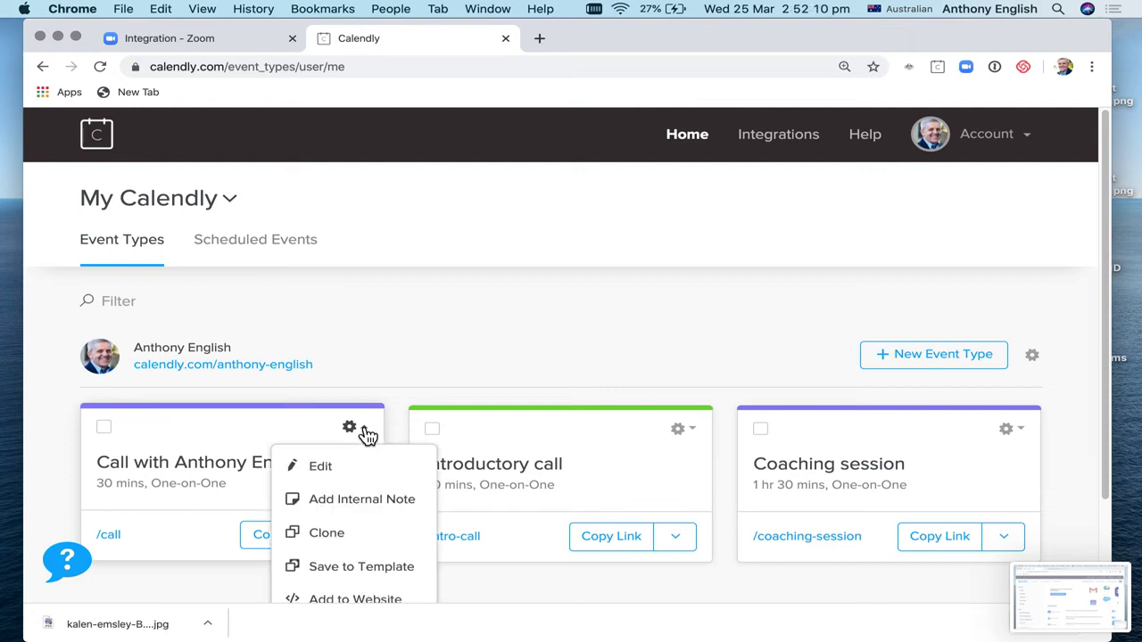
left_click(327, 473)
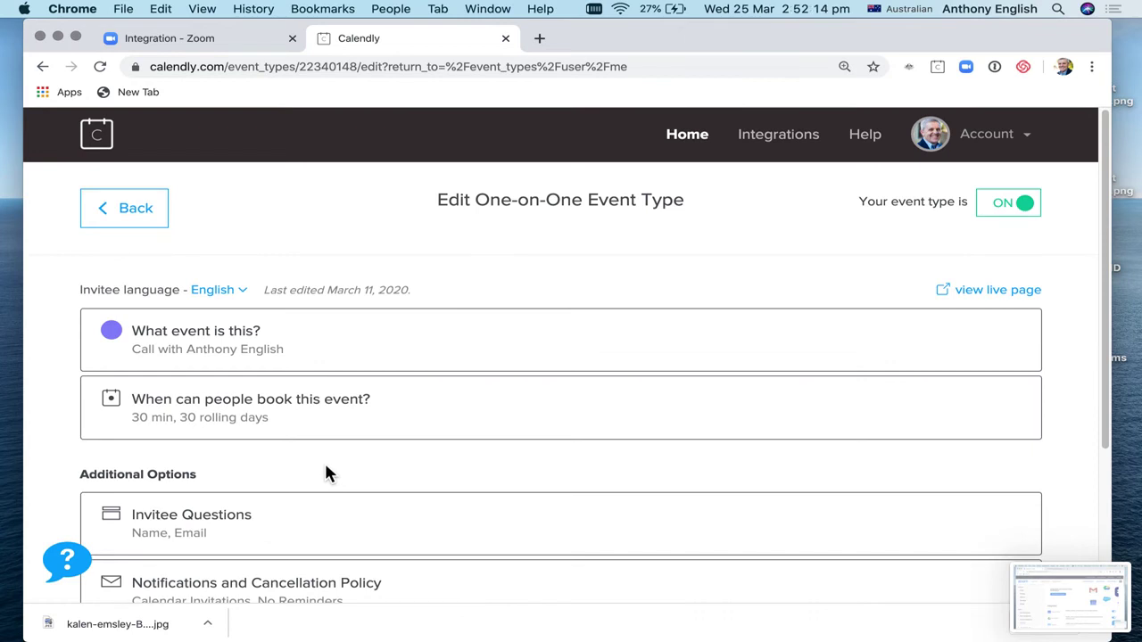
scroll(325, 473, "down", 3)
scroll(327, 471, "down", 2)
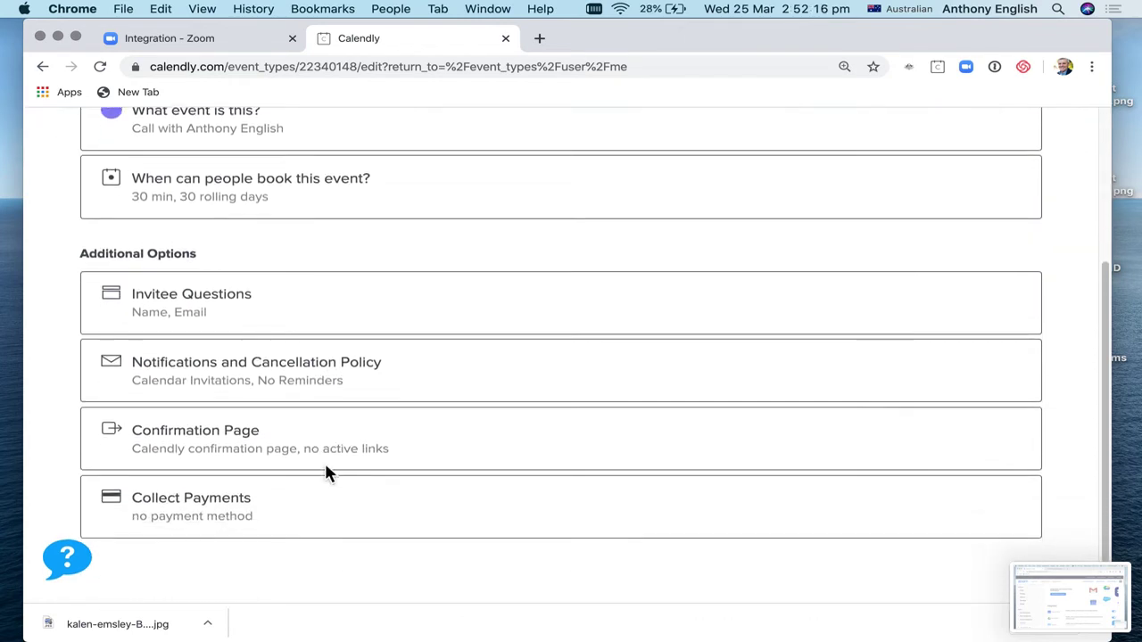
scroll(328, 474, "up", 5)
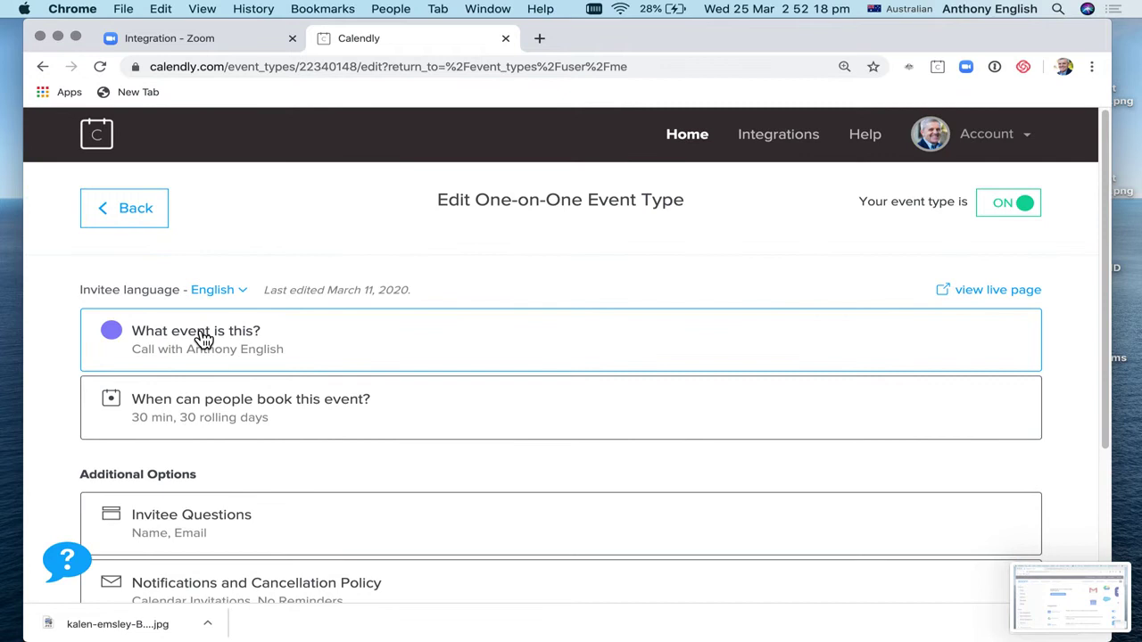
Step: Set the event type's location to Zoom
left_click(203, 339)
scroll(442, 435, "down", 3)
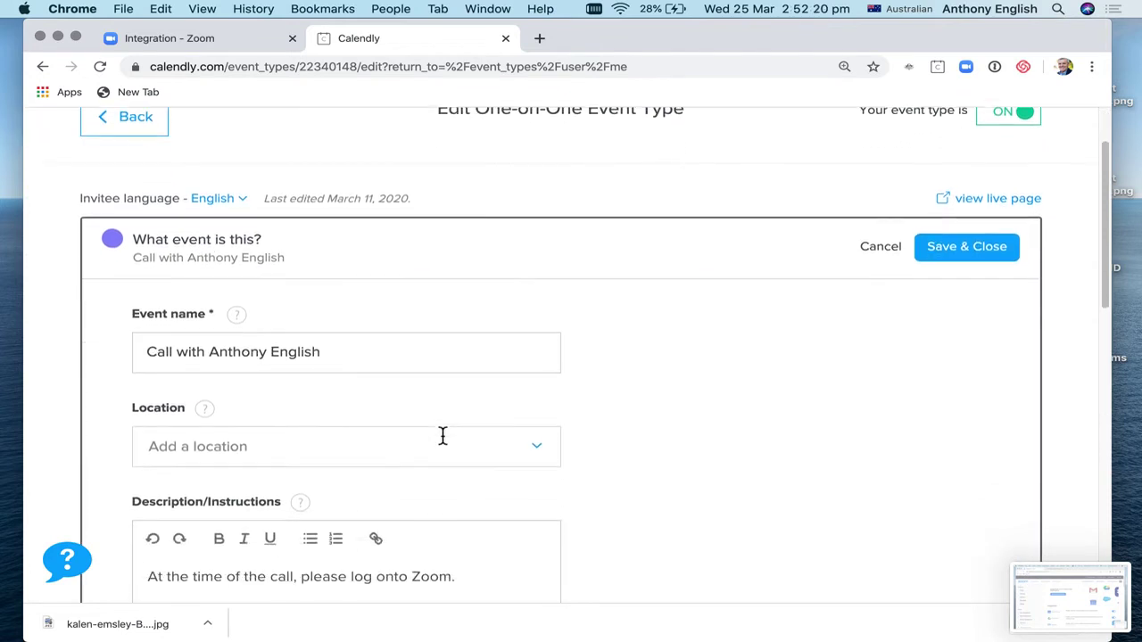
scroll(441, 429, "down", 1)
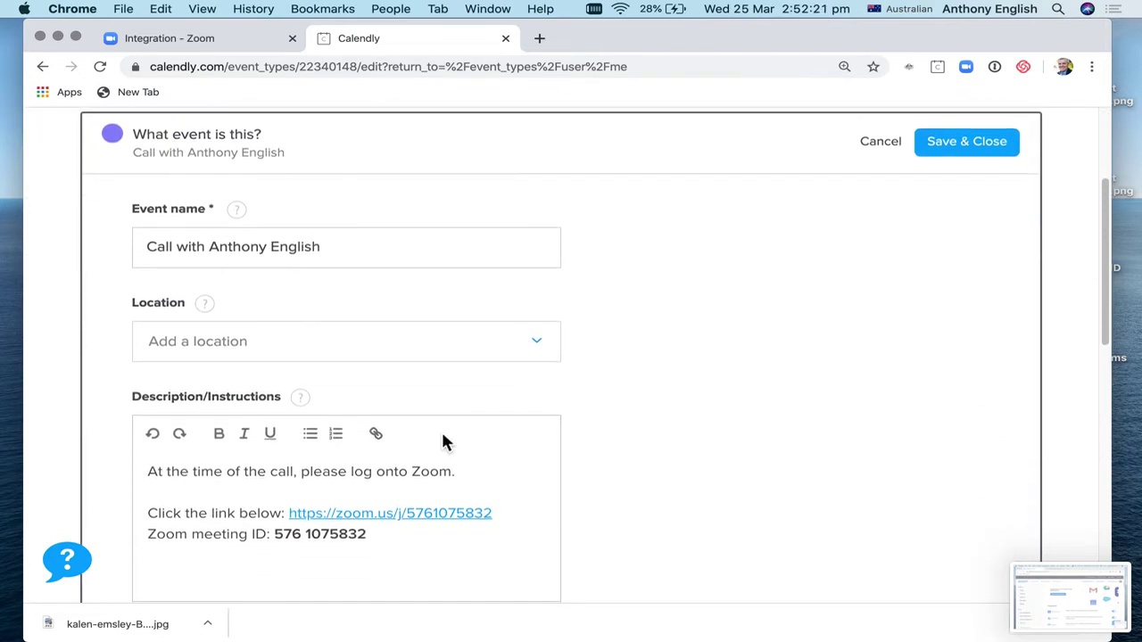
left_click(540, 347)
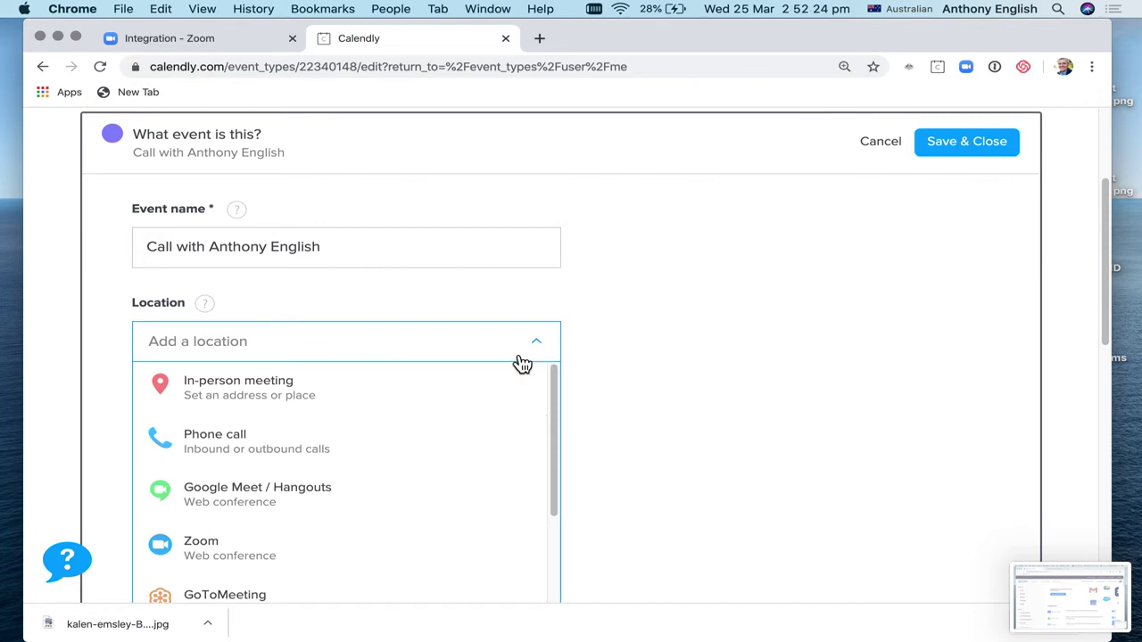
left_click(306, 570)
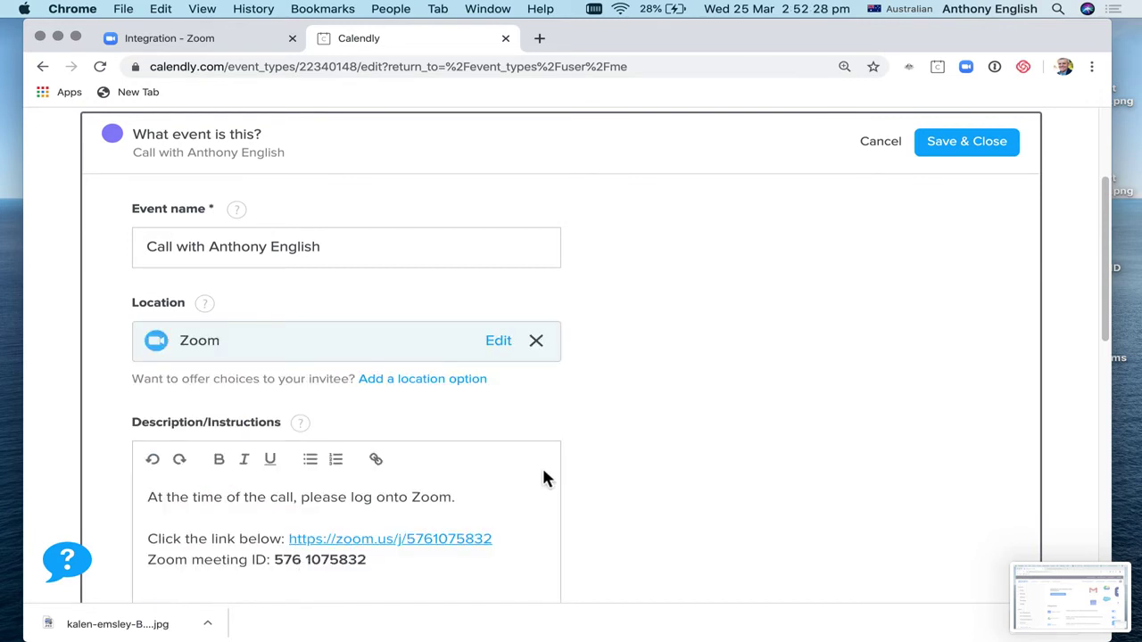
Step: Review the Zoom joining details in the description and save the event type
left_click(331, 559)
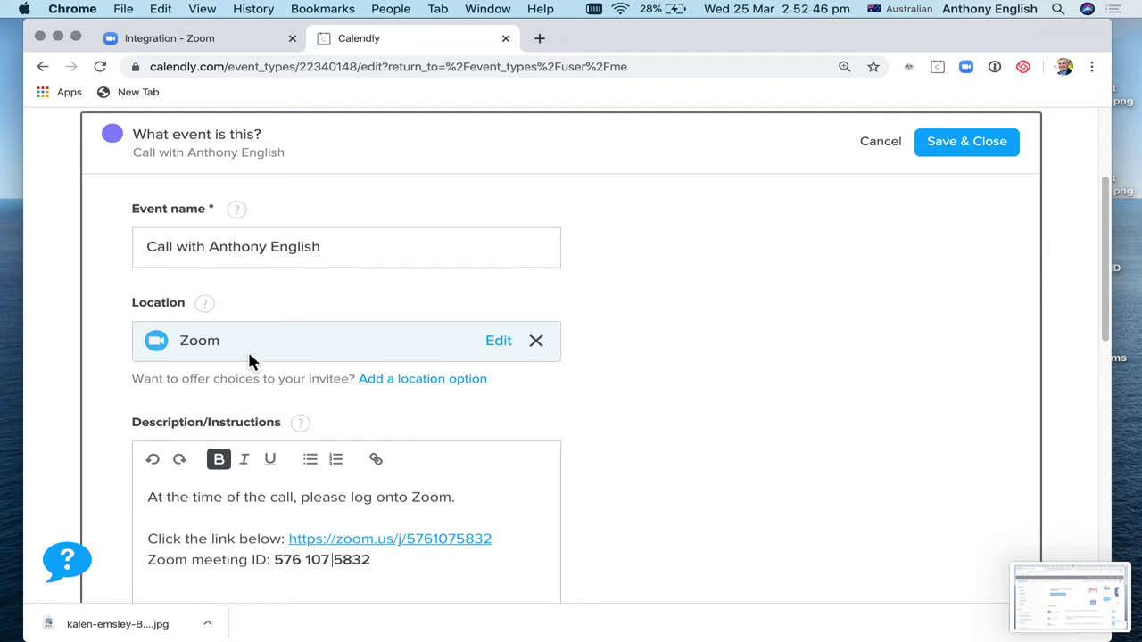
scroll(401, 425, "down", 5)
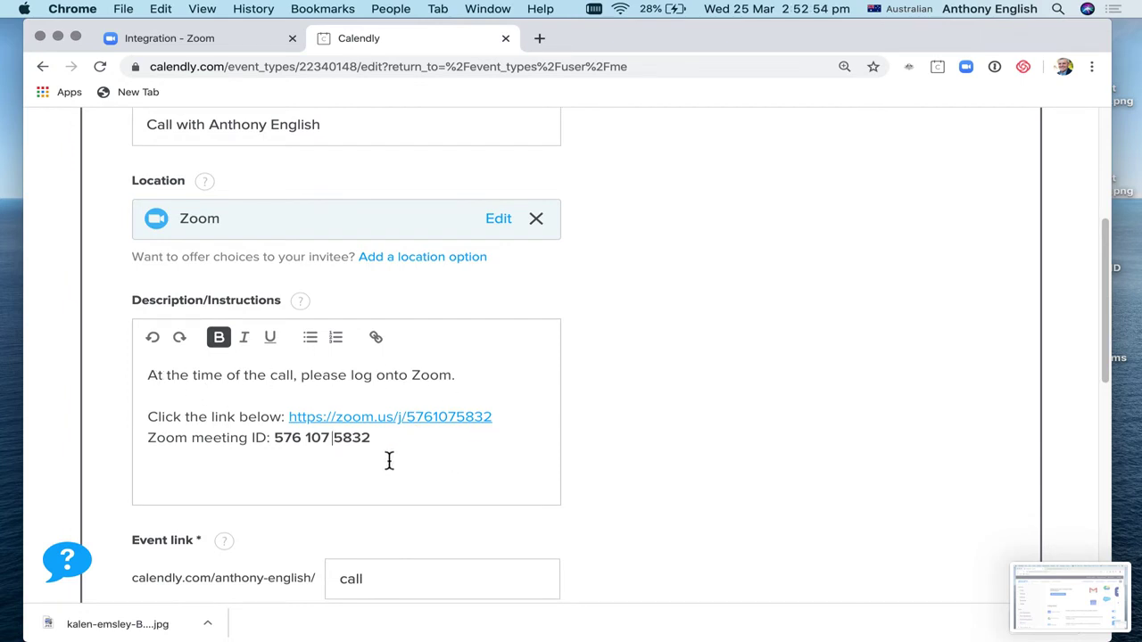
scroll(464, 532, "down", 4)
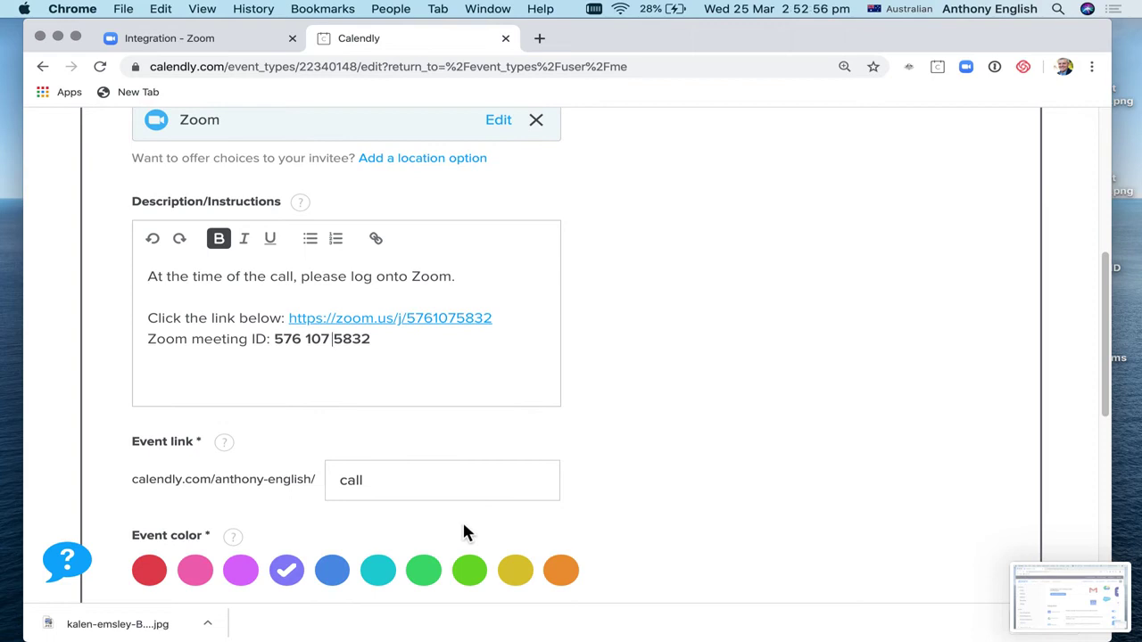
scroll(611, 475, "up", 8)
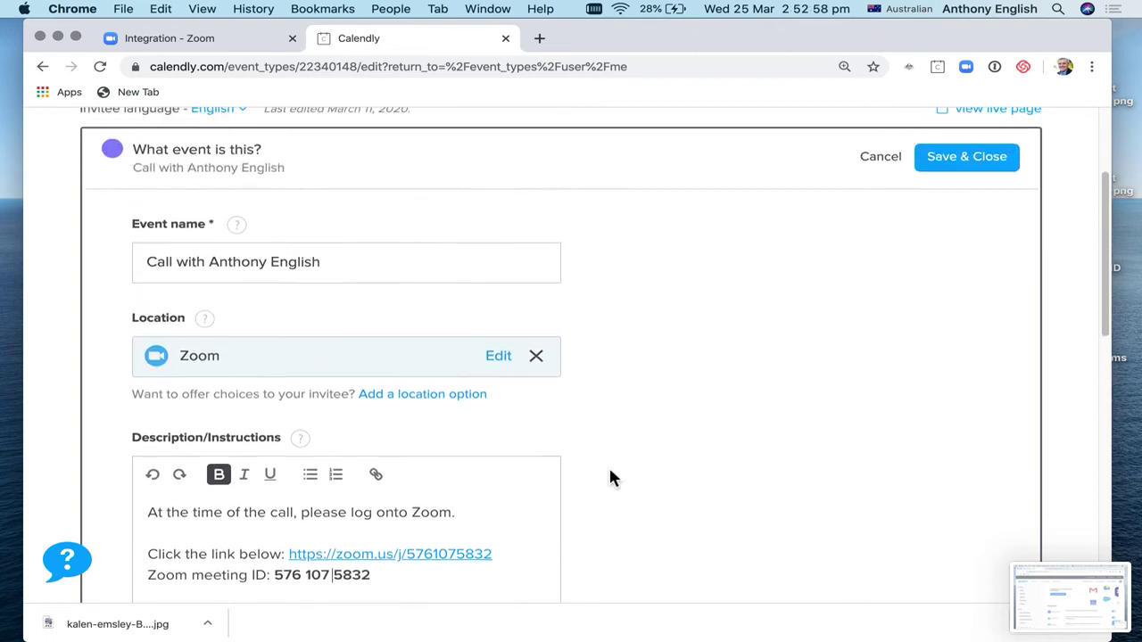
scroll(611, 478, "up", 4)
left_click(966, 284)
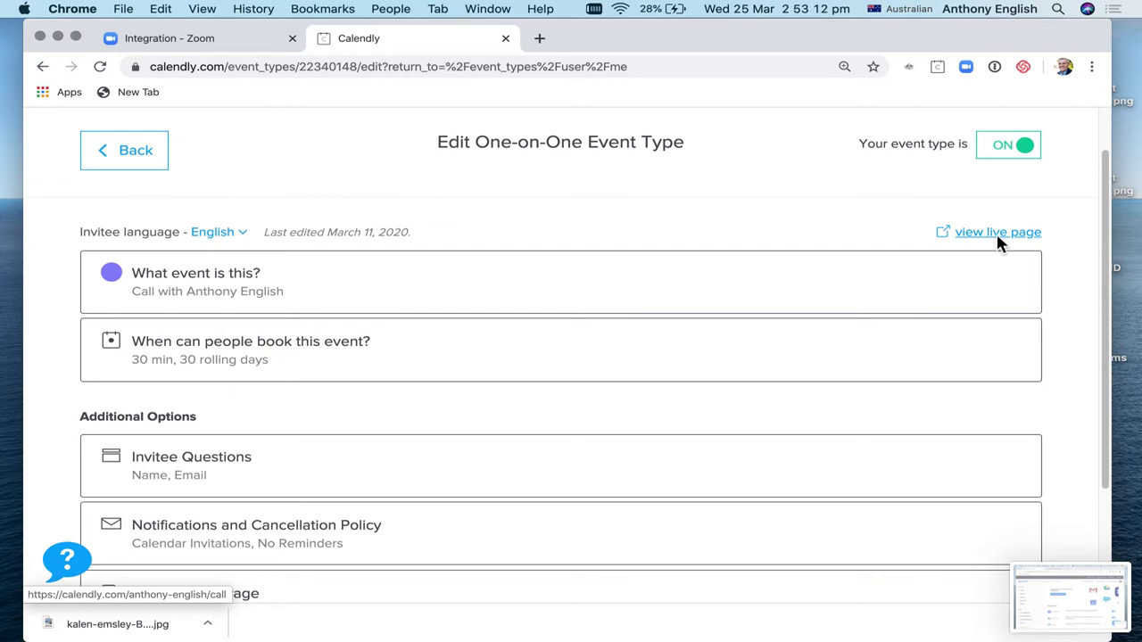
Step: On the live booking page, reserve the 11:30am slot on Thursday, March 26
left_click(998, 240)
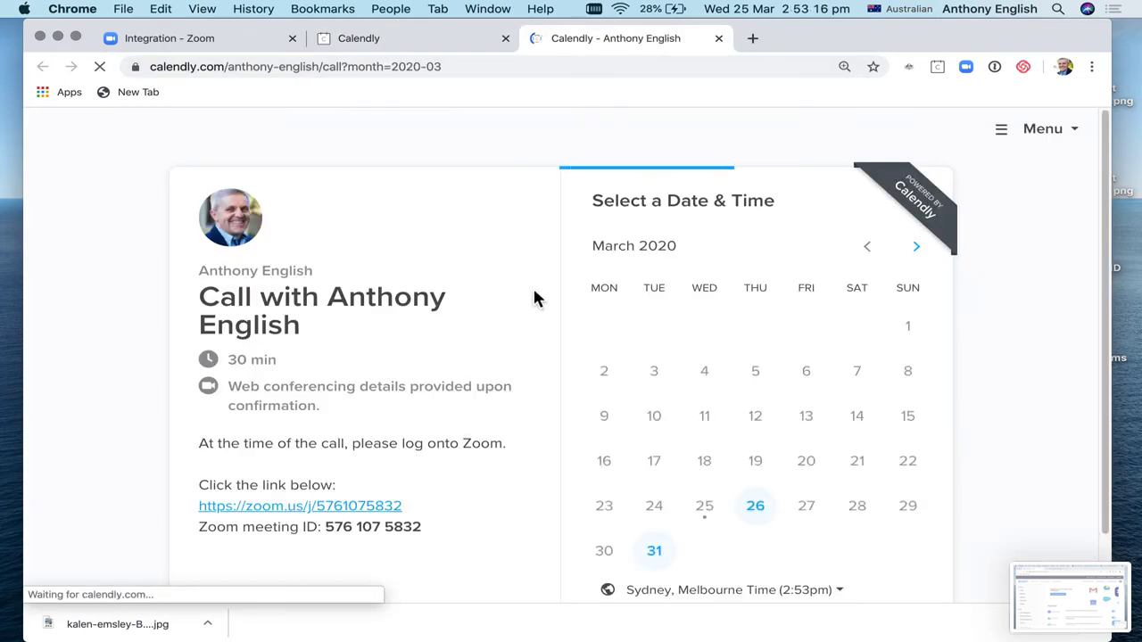
left_click(762, 514)
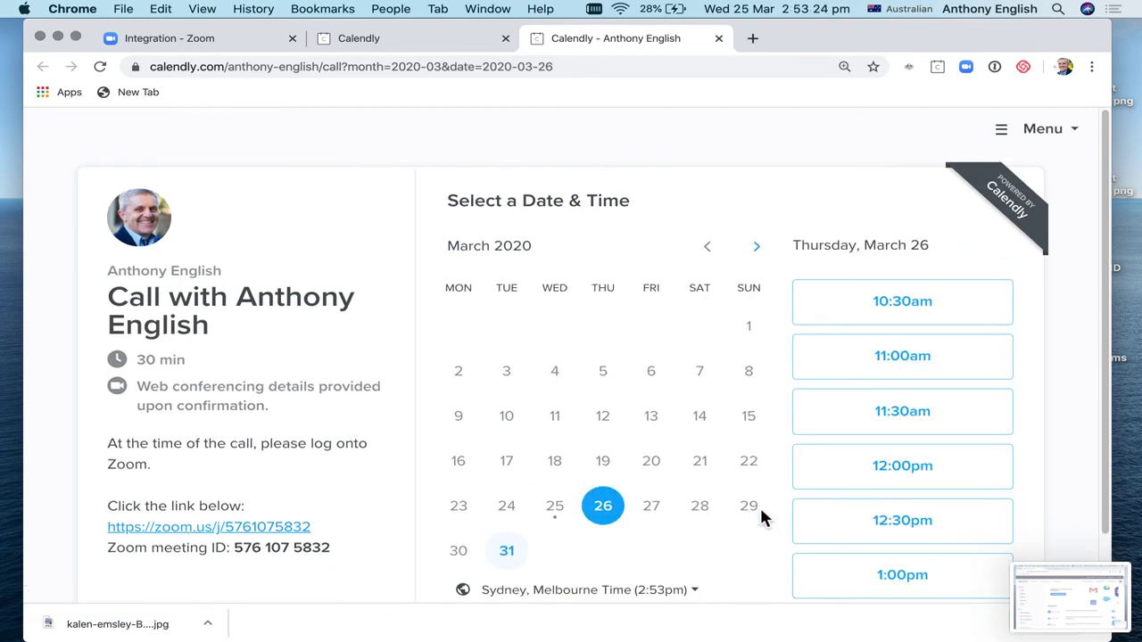
left_click(949, 420)
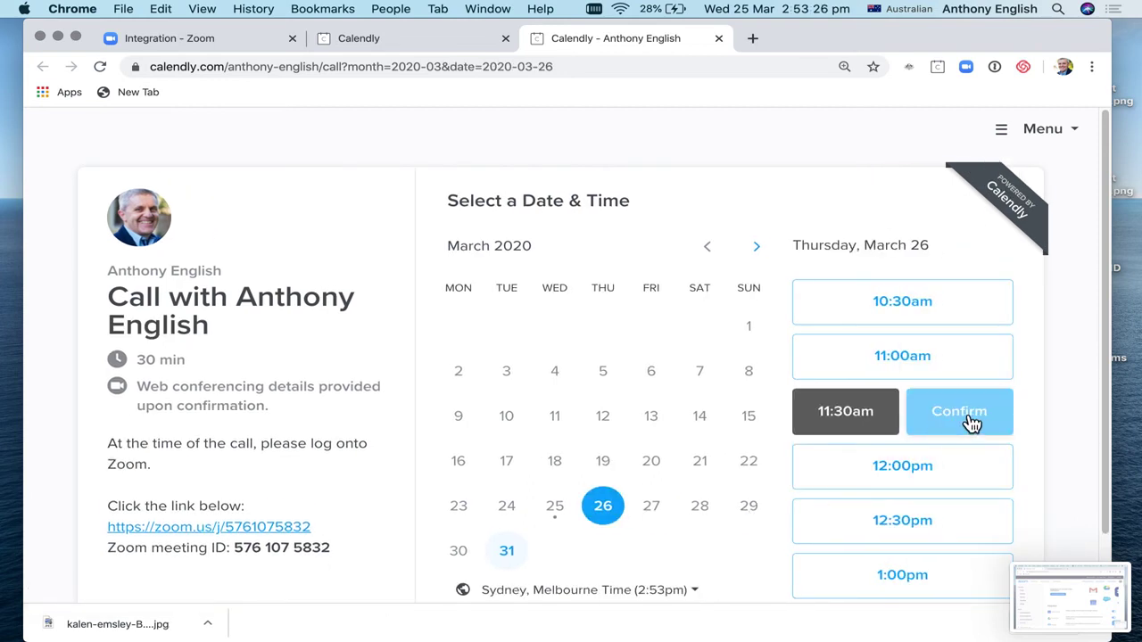
left_click(970, 422)
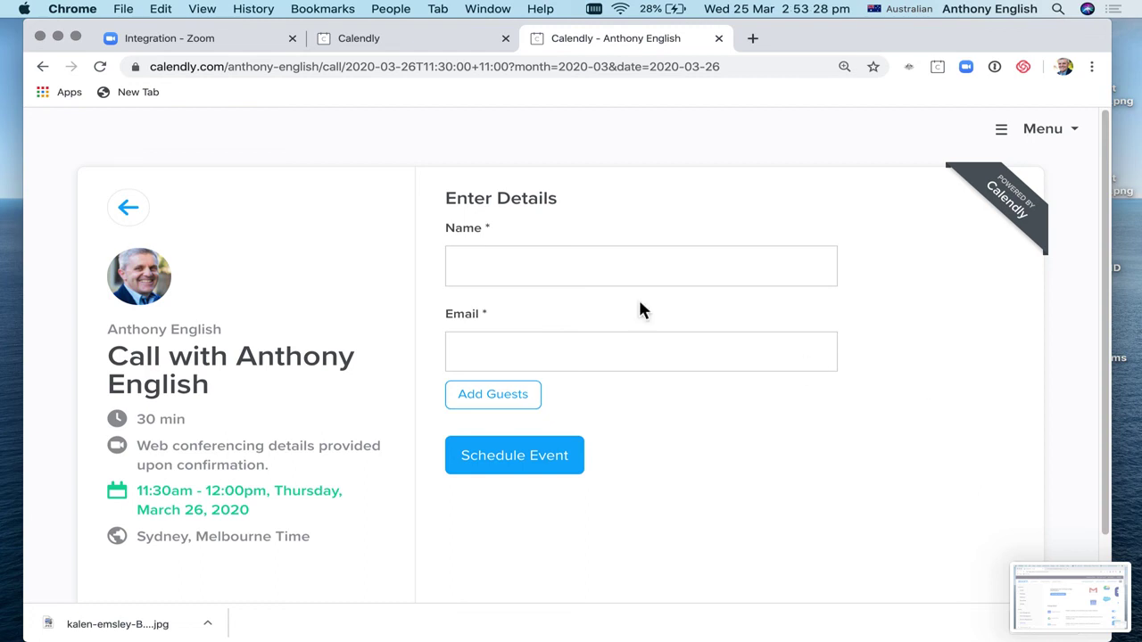
scroll(610, 292, "down", 1)
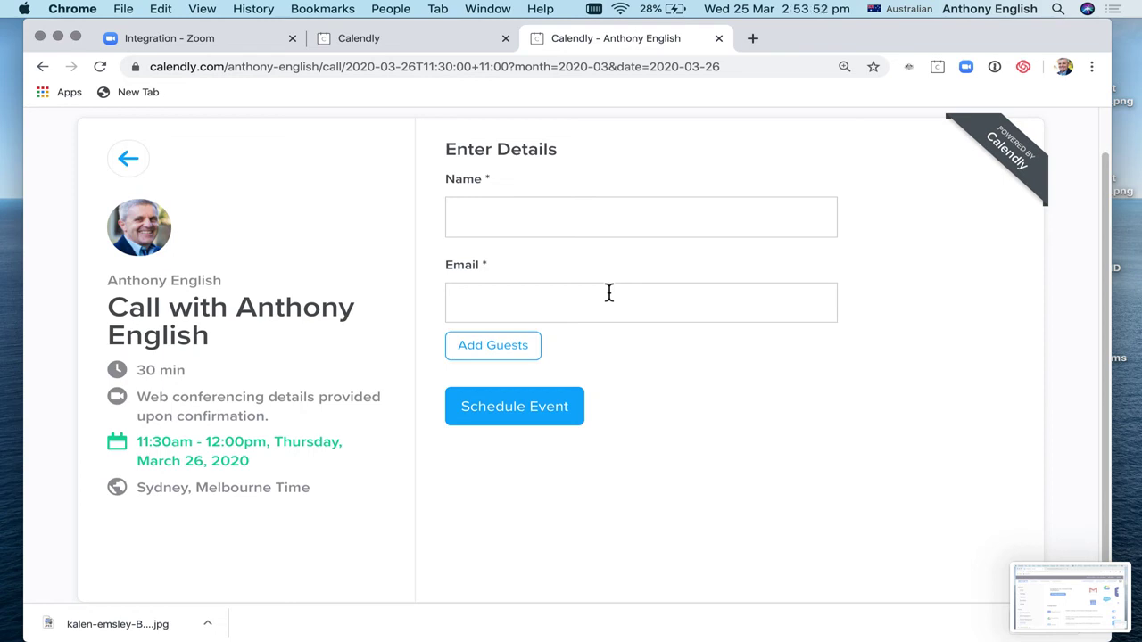
scroll(536, 230, "up", 1)
left_click(198, 45)
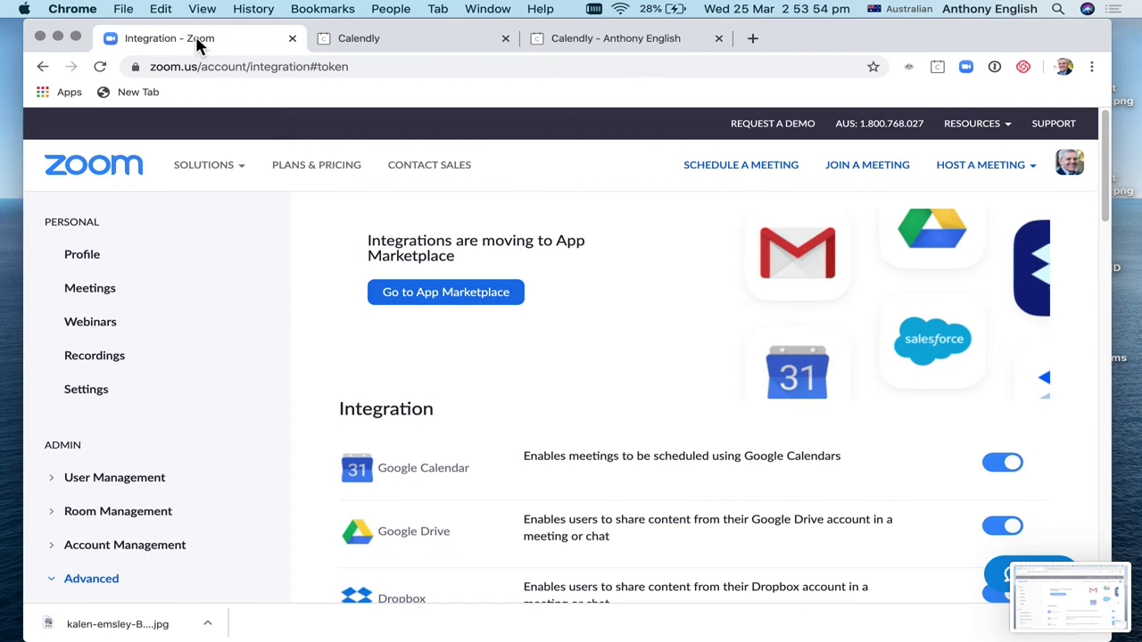
left_click(90, 289)
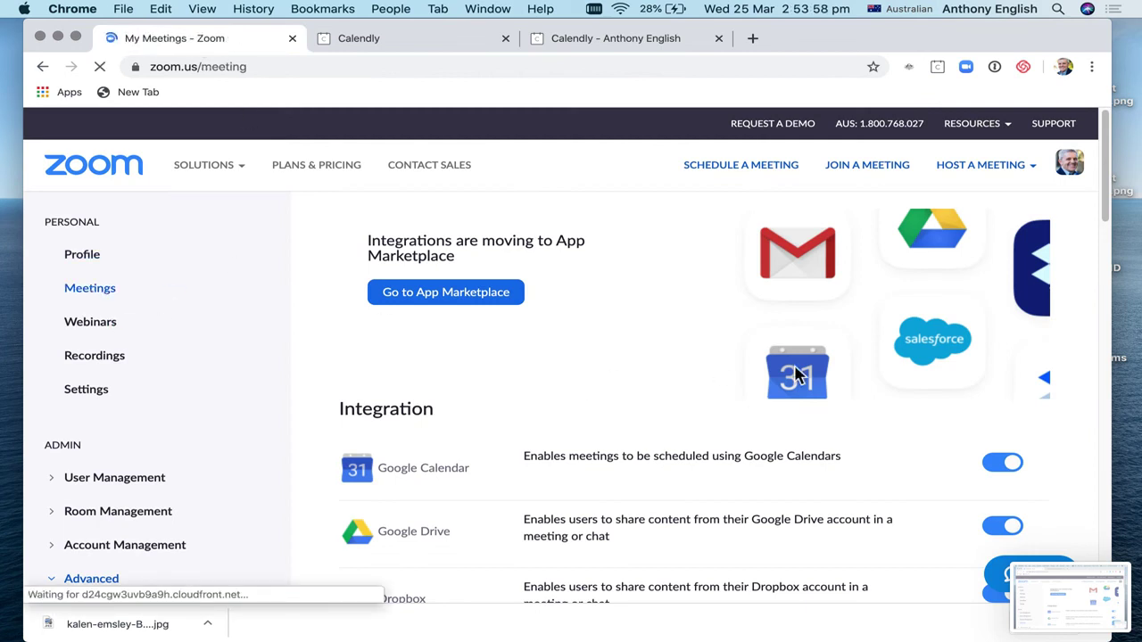
left_click(611, 51)
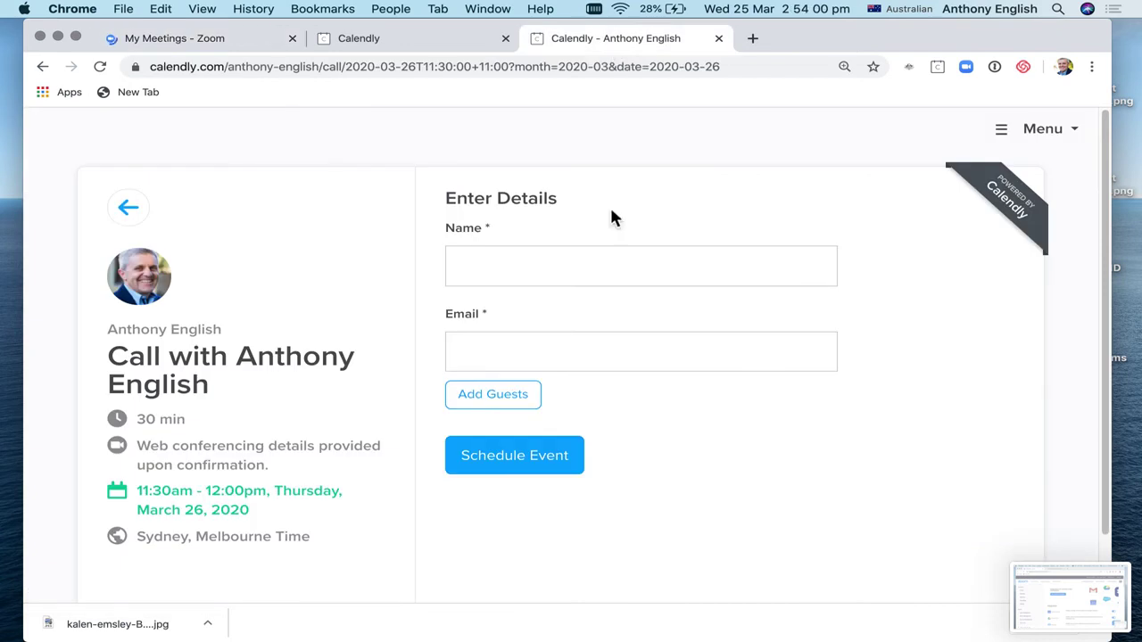
Step: Enter the invitee's name and e-mail, then schedule the 11:30am March 26 booking
left_click(601, 279)
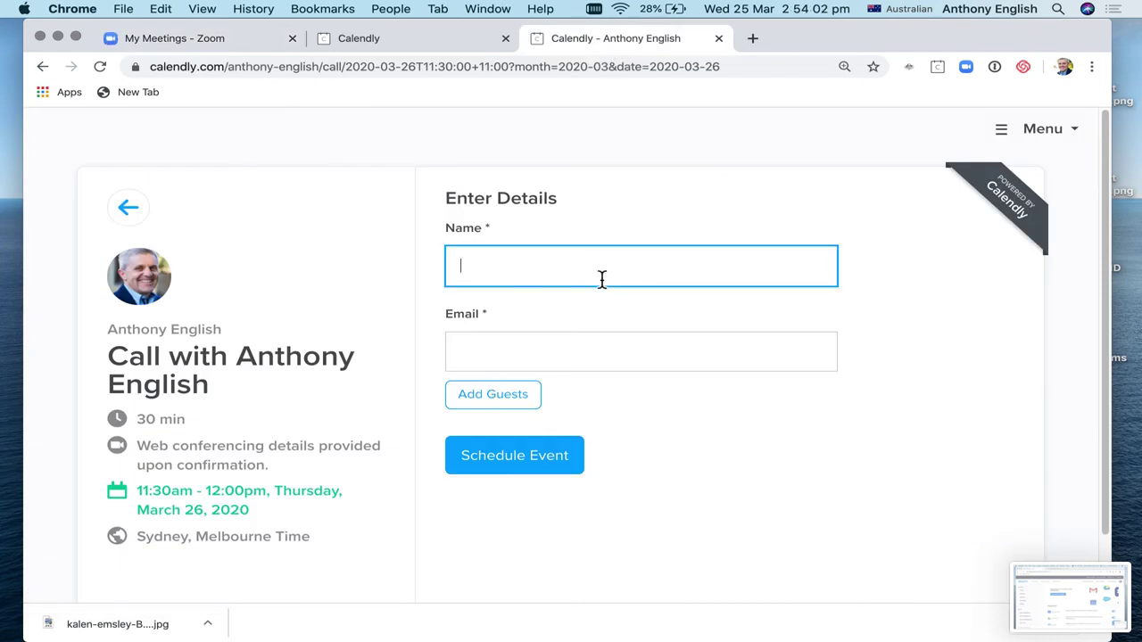
left_click(565, 365)
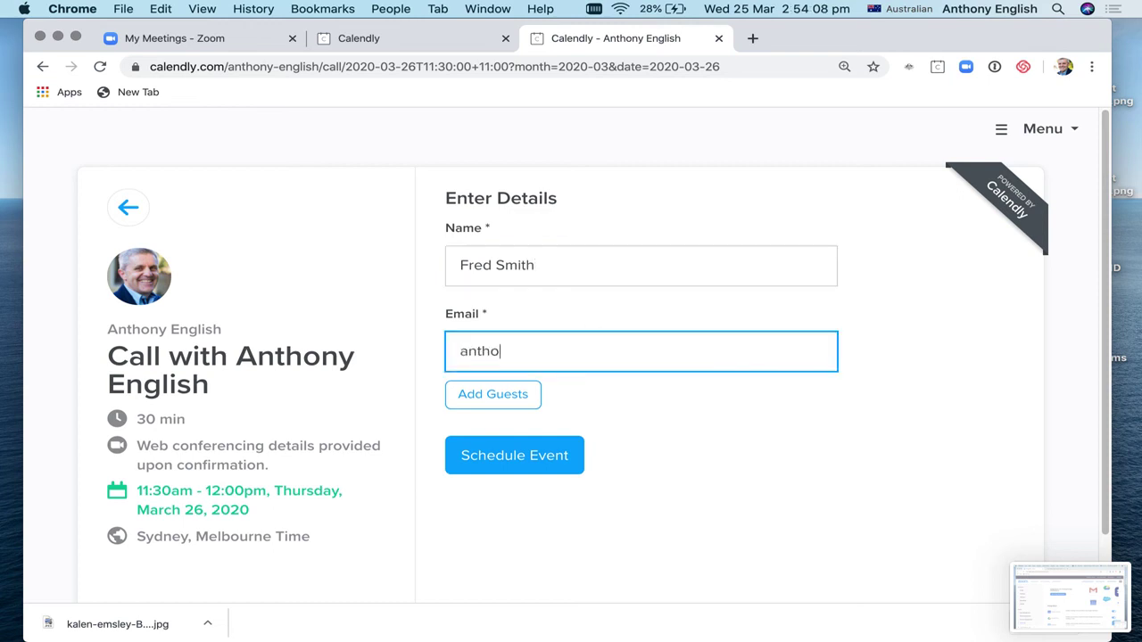
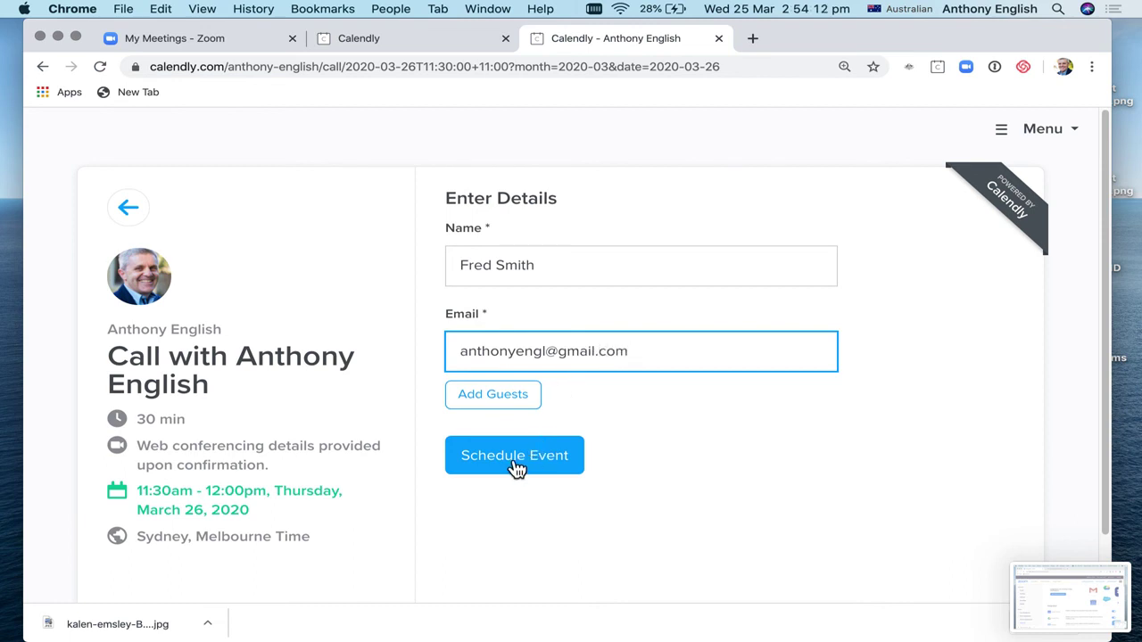
left_click(512, 465)
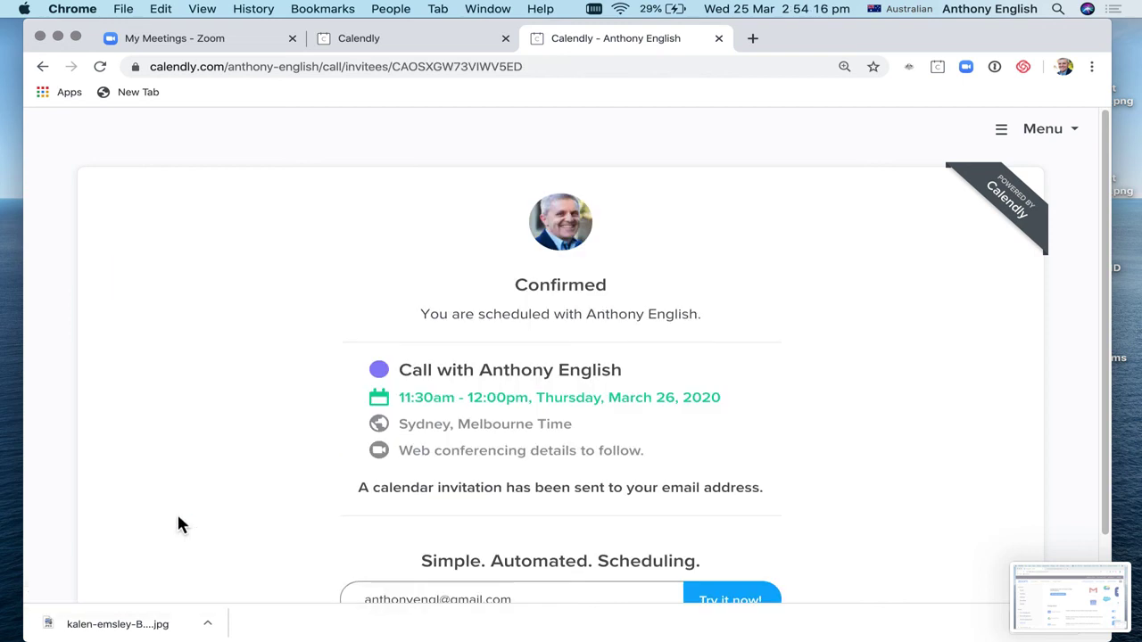
scroll(393, 498, "down", 2)
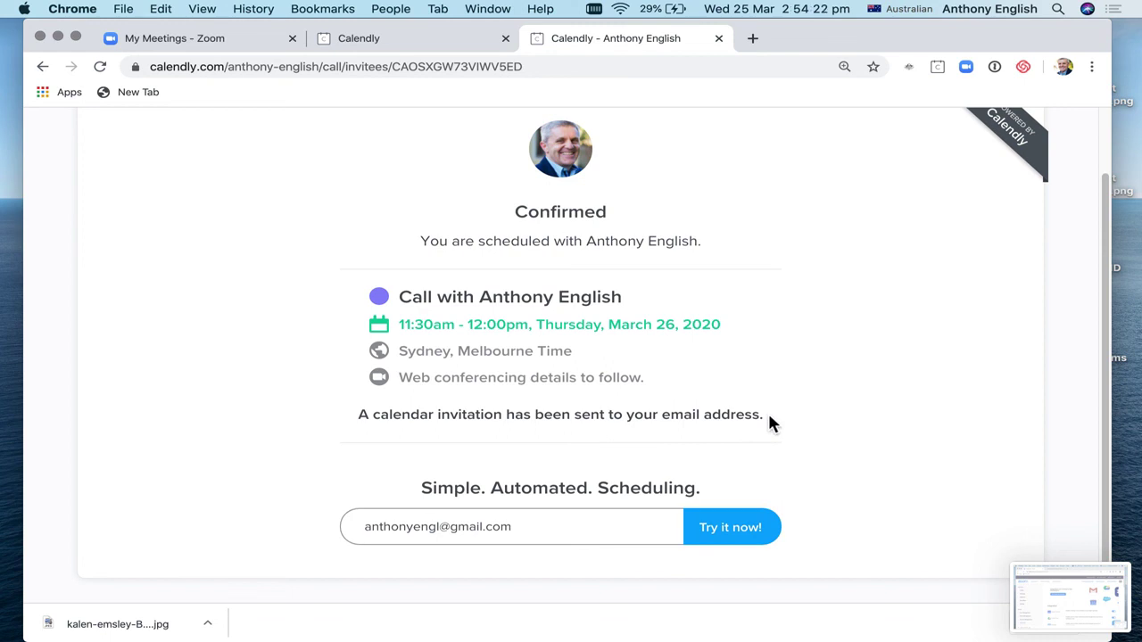
scroll(772, 424, "up", 1)
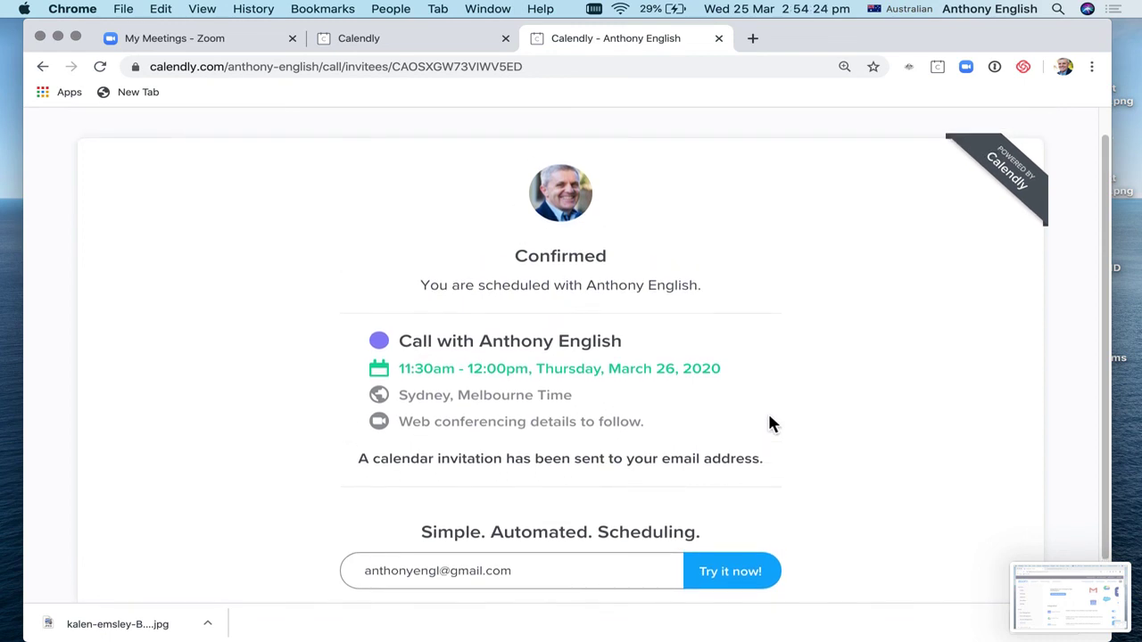